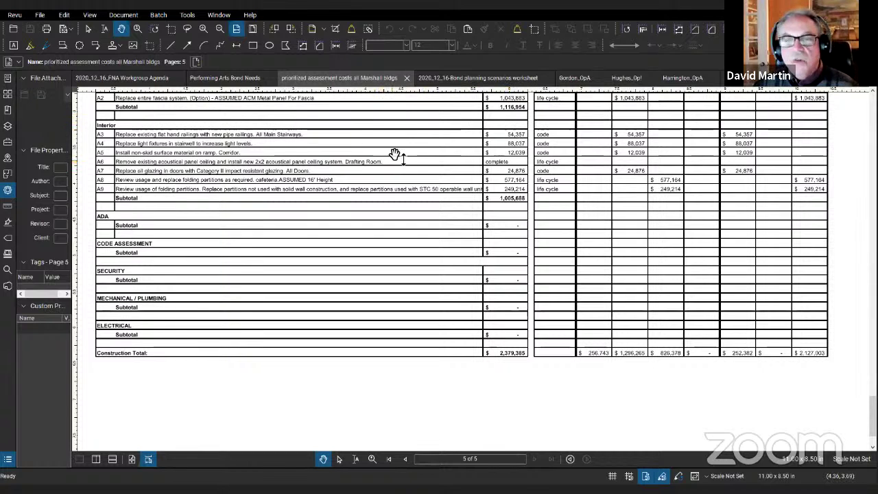
- Review the agenda's Prioritization Work items and the bond planning worksheet's scope items from Assessment through Furniture and Totals
click(125, 78)
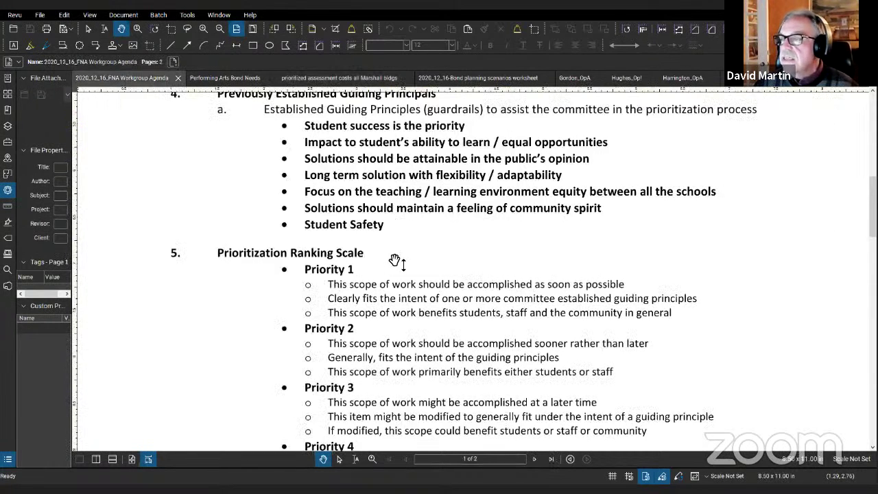
scroll(395, 237, down, 10)
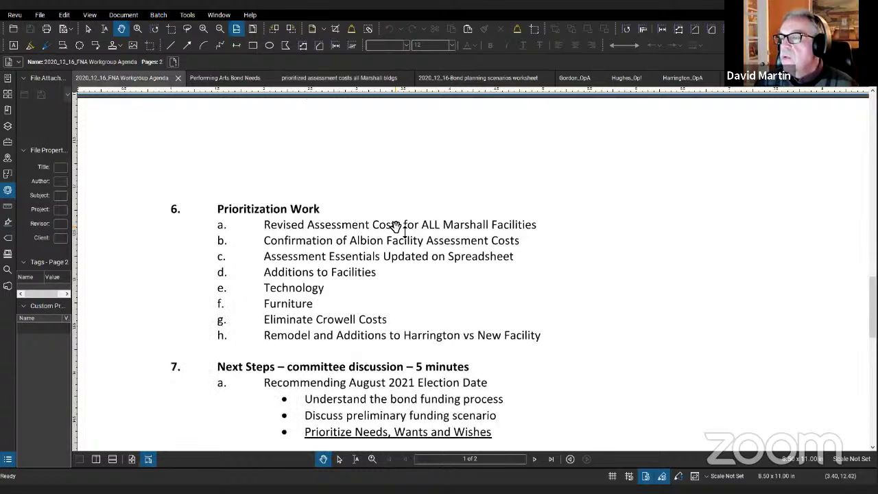
scroll(390, 226, down, 3)
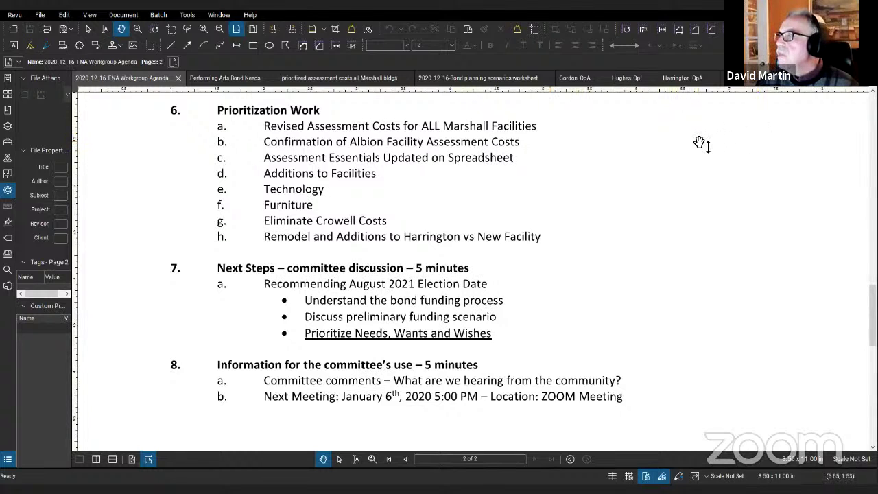
click(478, 79)
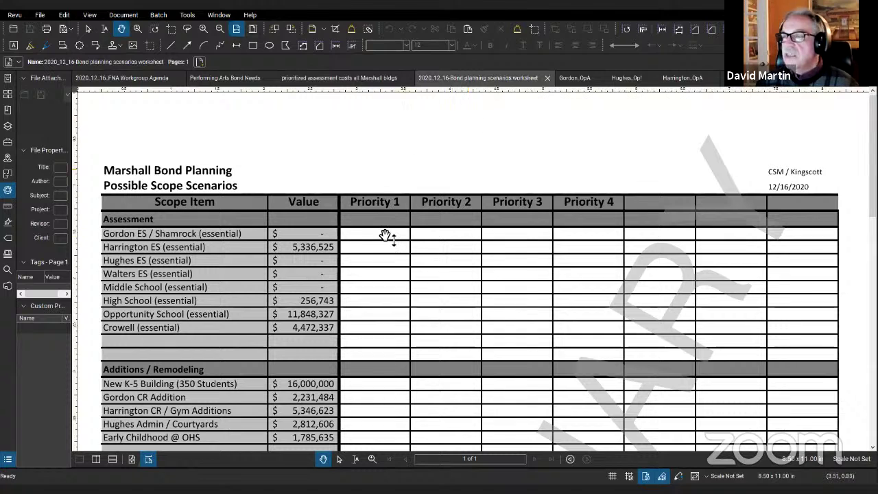
scroll(388, 238, down, 1)
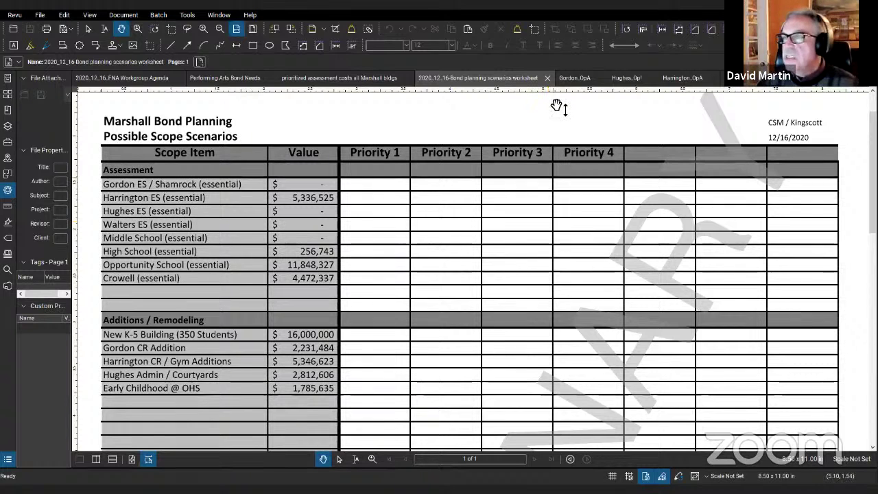
click(124, 81)
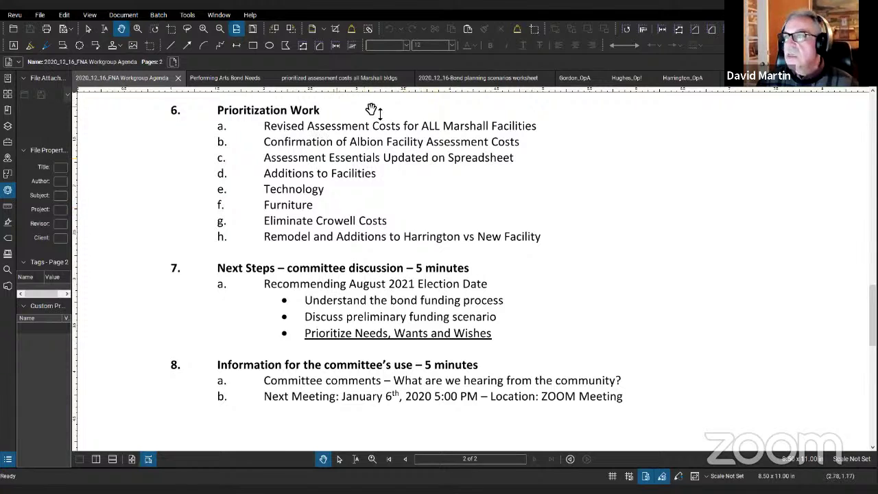
click(464, 78)
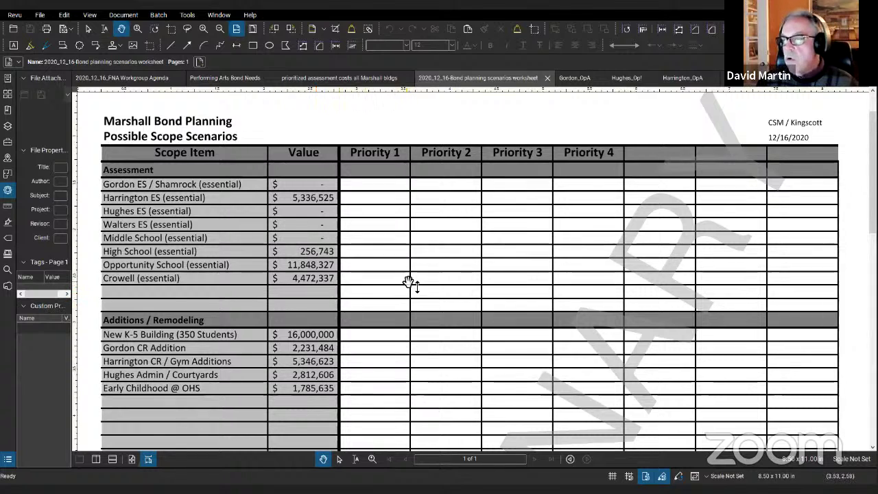
scroll(407, 280, down, 2)
scroll(408, 280, down, 6)
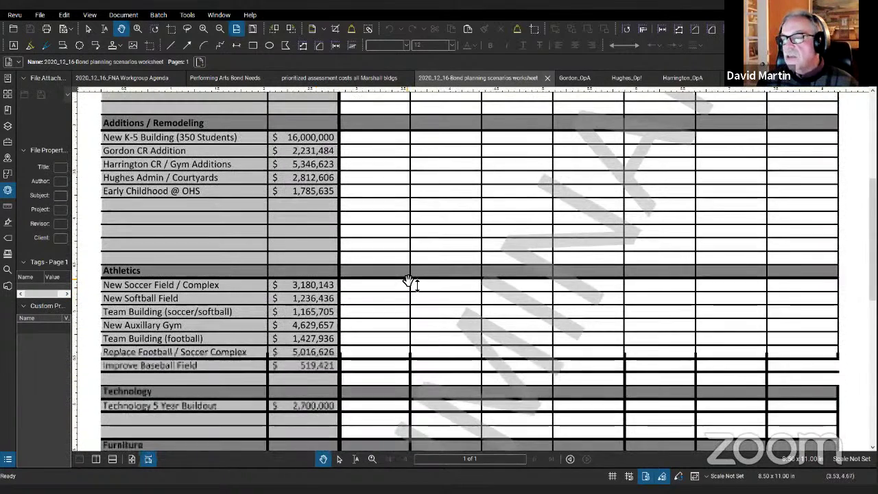
scroll(407, 281, down, 4)
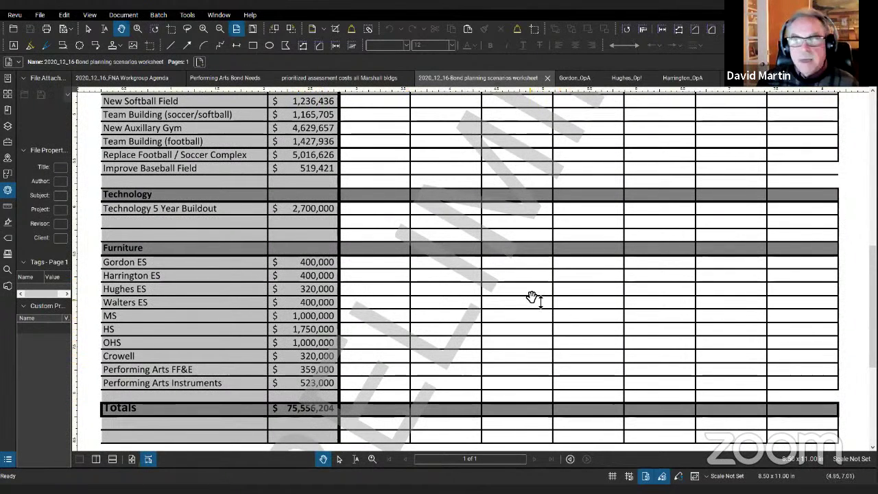
scroll(533, 298, up, 6)
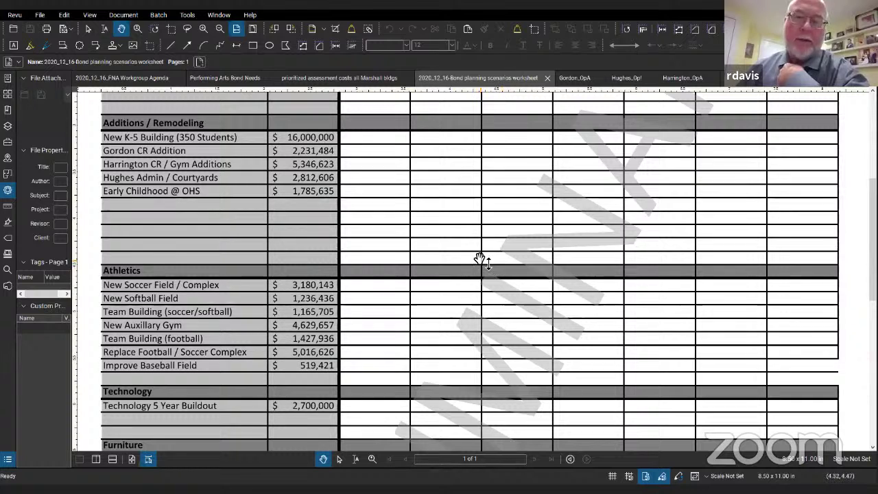
scroll(478, 252, up, 5)
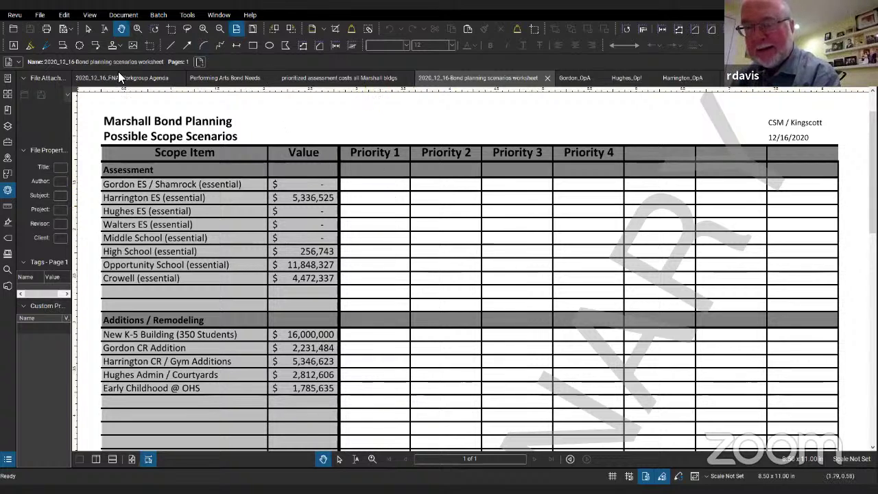
- Strike out the Crowell (essential) row under Assessment and the Crowell row under Furniture with red Pen lines
click(42, 46)
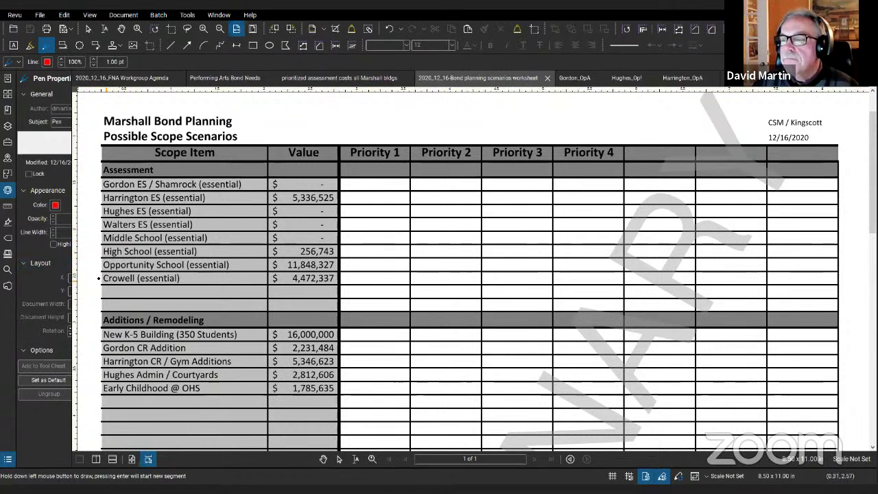
drag(101, 278, 331, 279)
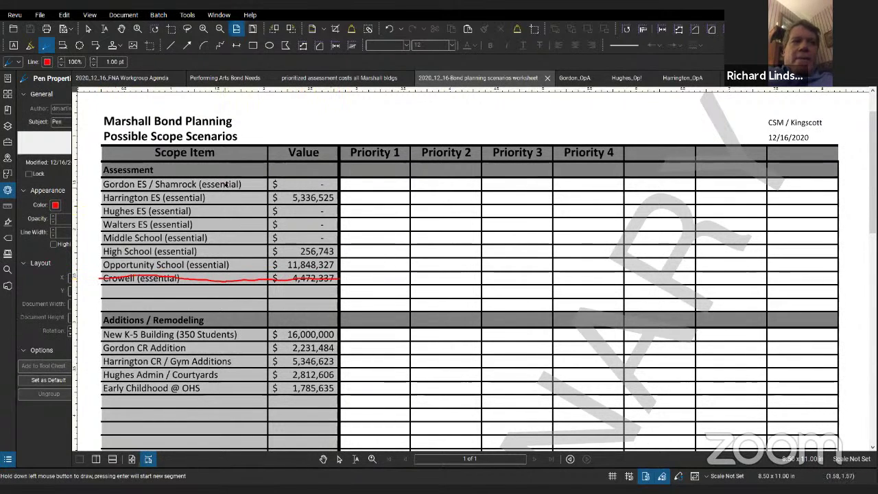
scroll(242, 180, down, 2)
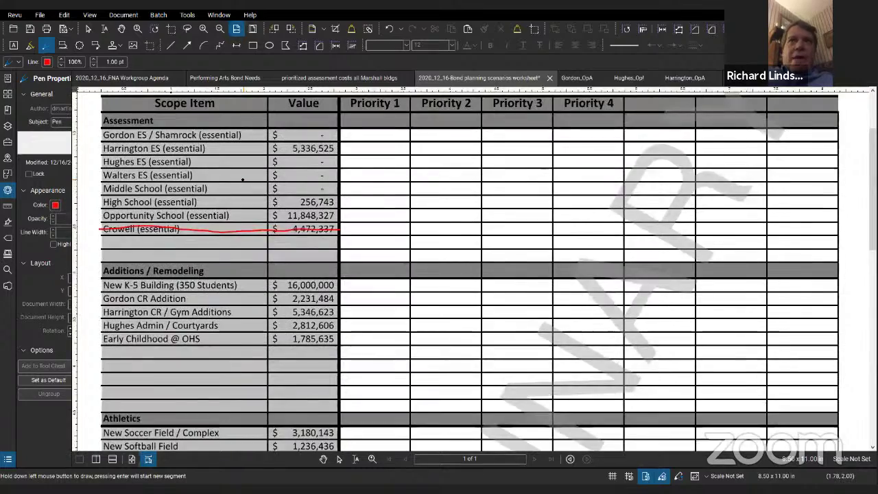
scroll(242, 180, down, 8)
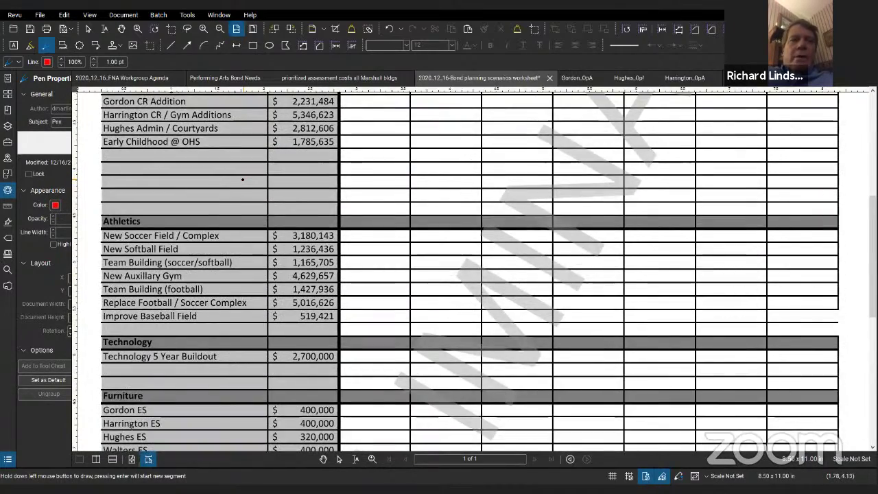
scroll(242, 180, down, 12)
scroll(242, 179, up, 2)
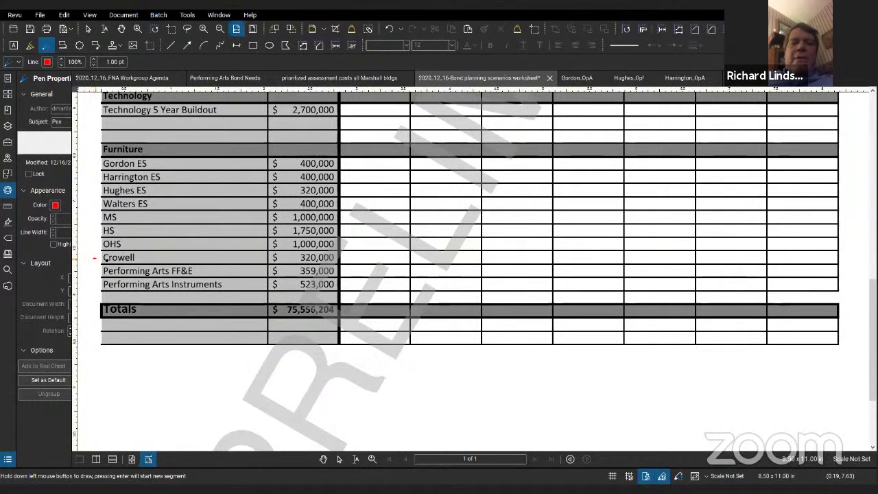
drag(94, 258, 347, 257)
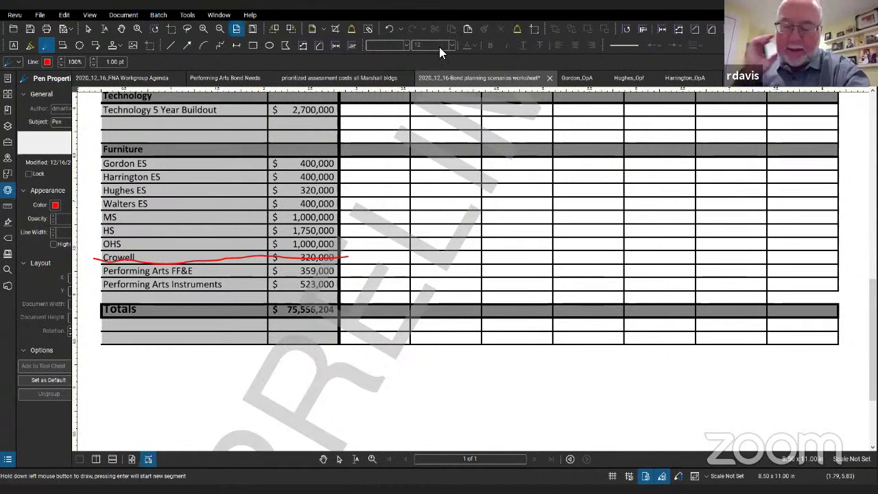
- Strike out item g, Eliminate Crowell Costs, in the workgroup agenda with the Pen, and set the line width to 2.00 pt
click(124, 79)
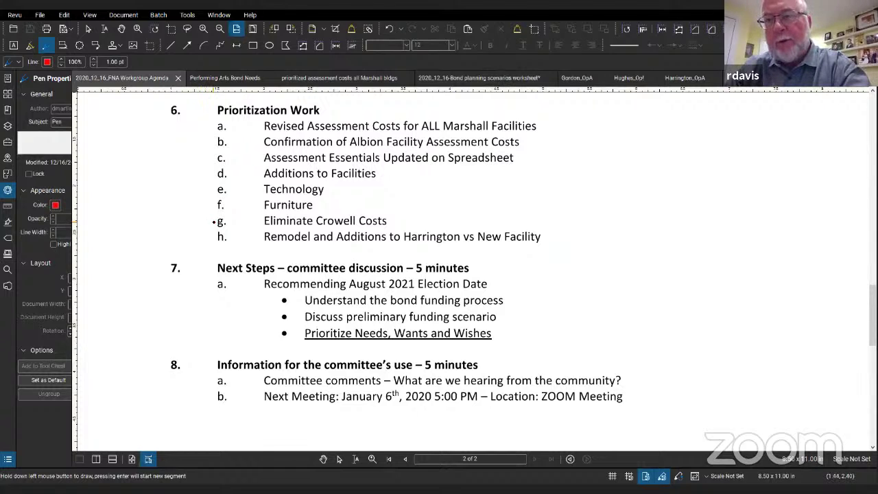
drag(394, 220, 178, 223)
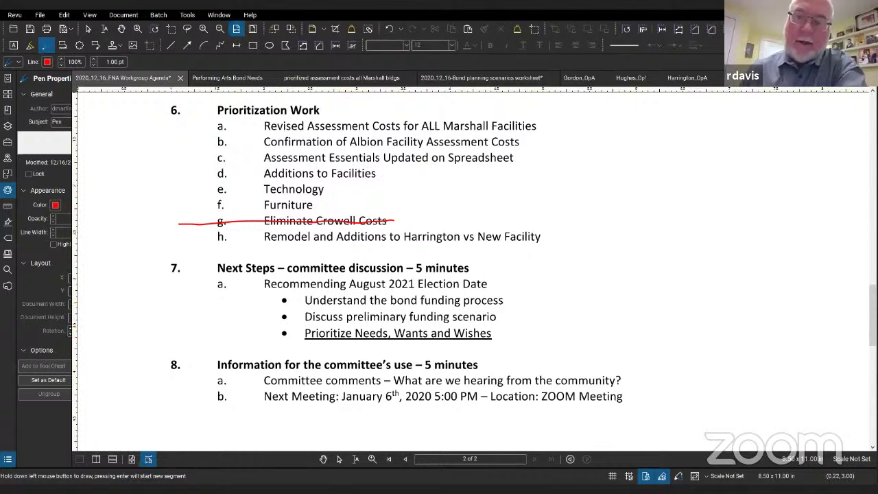
click(93, 59)
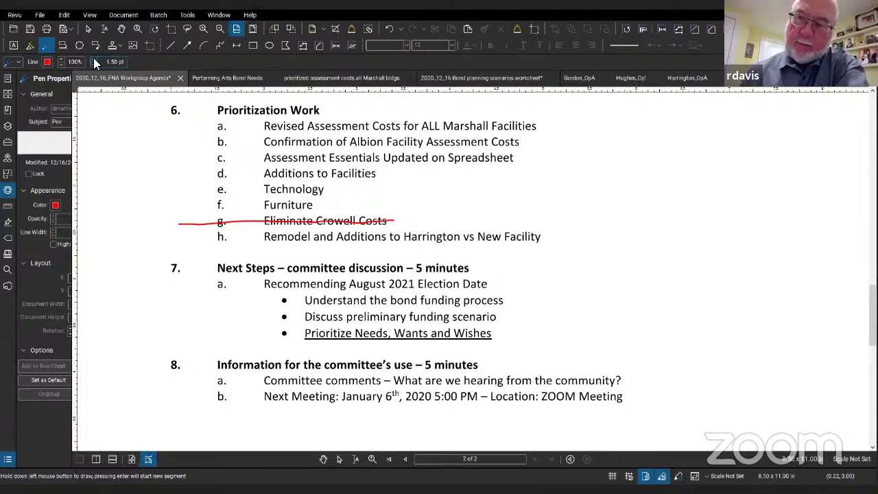
click(94, 59)
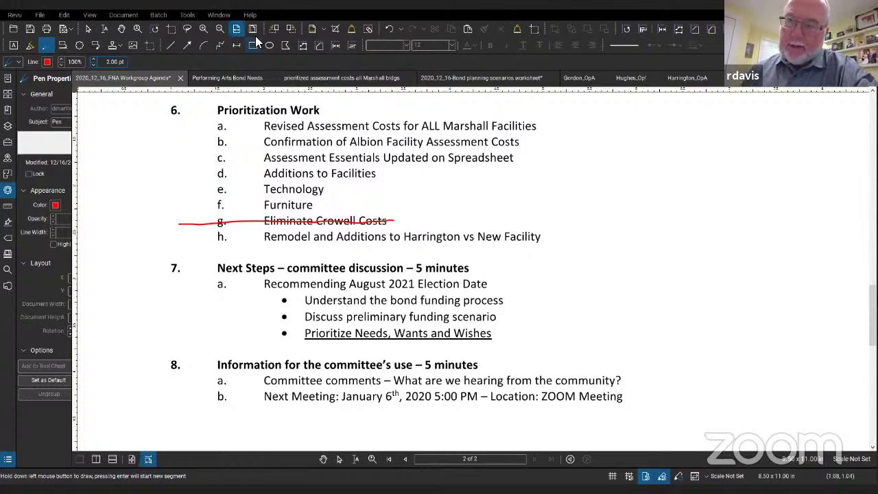
- Strike out the Harrington ES (essential) row under Assessment in the bond planning worksheet with a 2.00 pt red Pen line
click(479, 78)
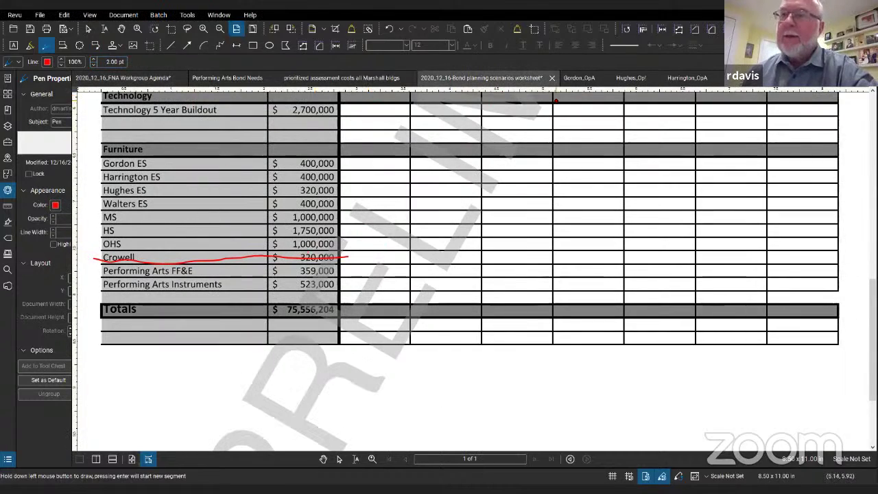
scroll(427, 186, up, 6)
scroll(426, 186, up, 6)
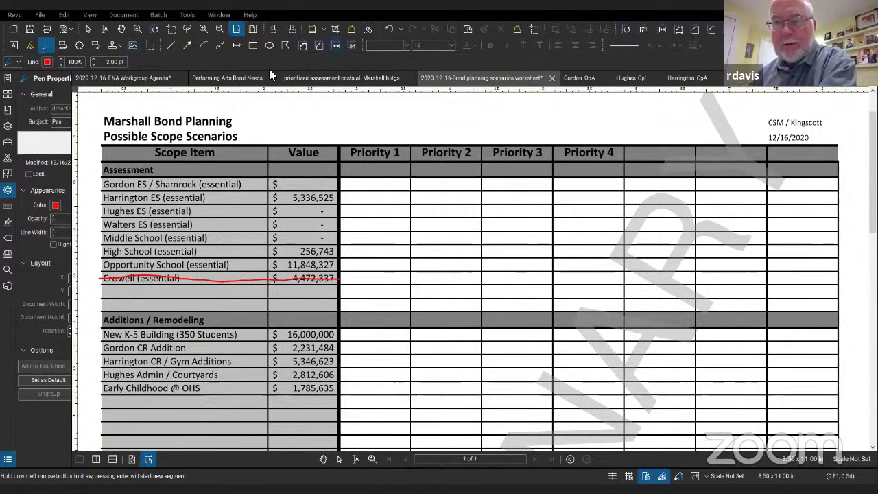
click(133, 78)
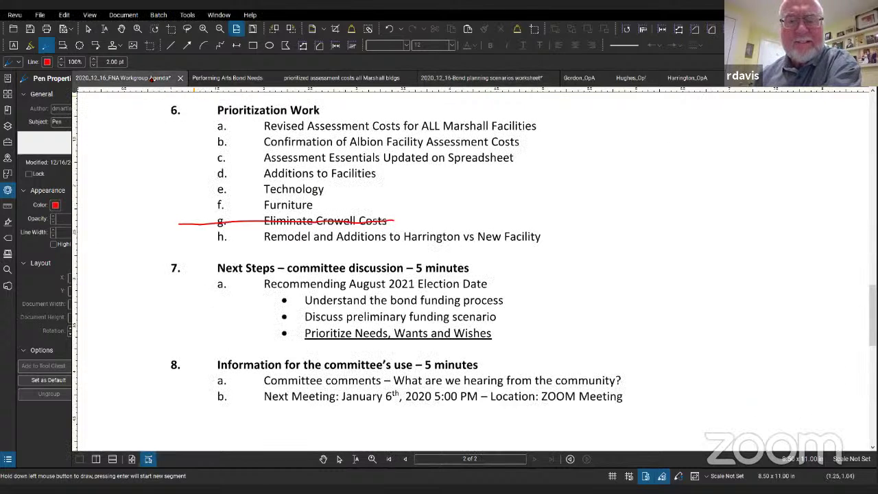
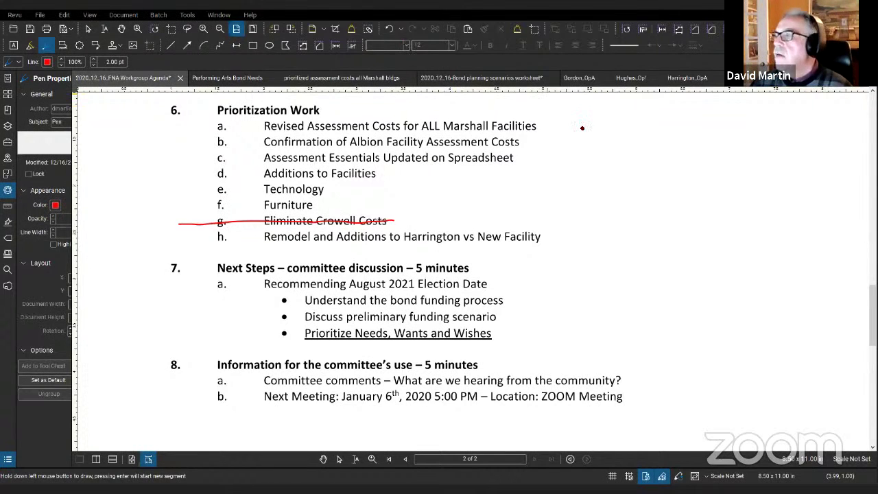
click(530, 80)
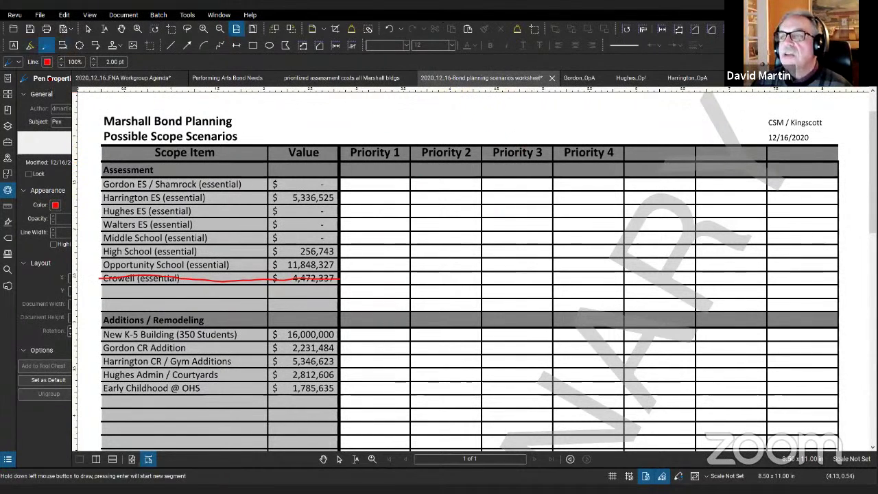
drag(96, 200, 343, 199)
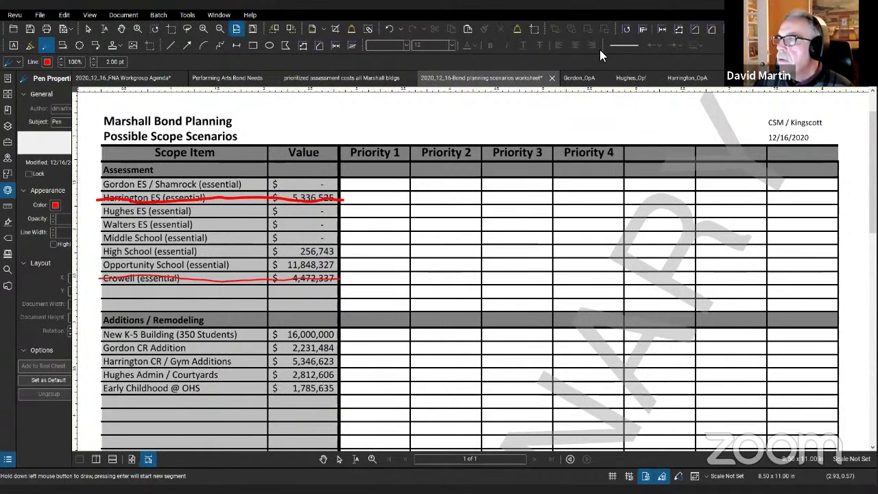
key(Escape)
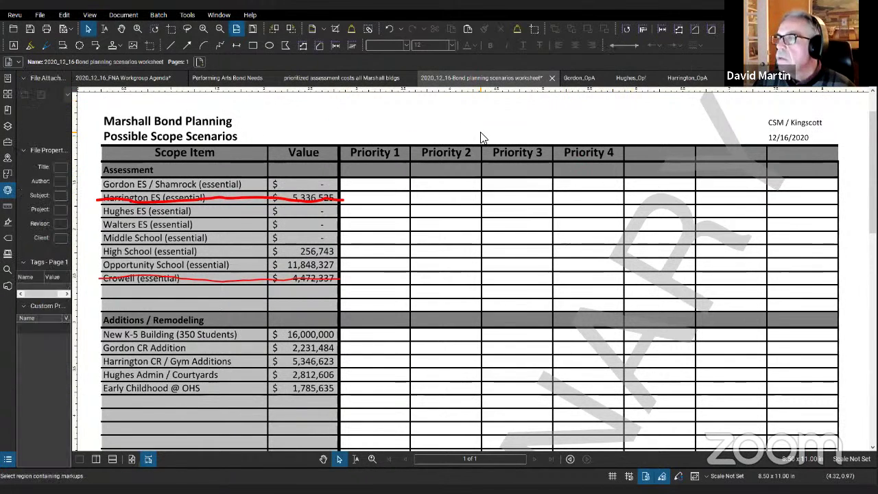
- Strike out the Harrington CR / Gym Additions row under Additions / Remodeling with a 1.00 pt red Pen line
scroll(466, 275, down, 3)
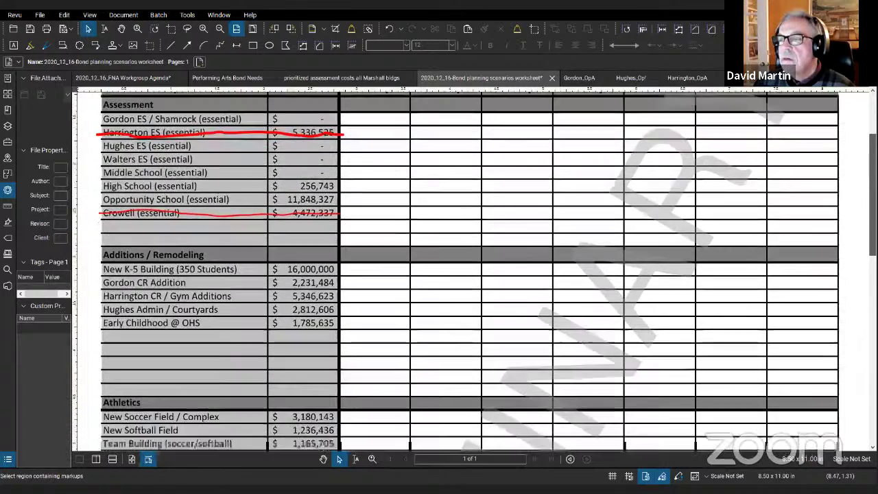
scroll(467, 274, down, 1)
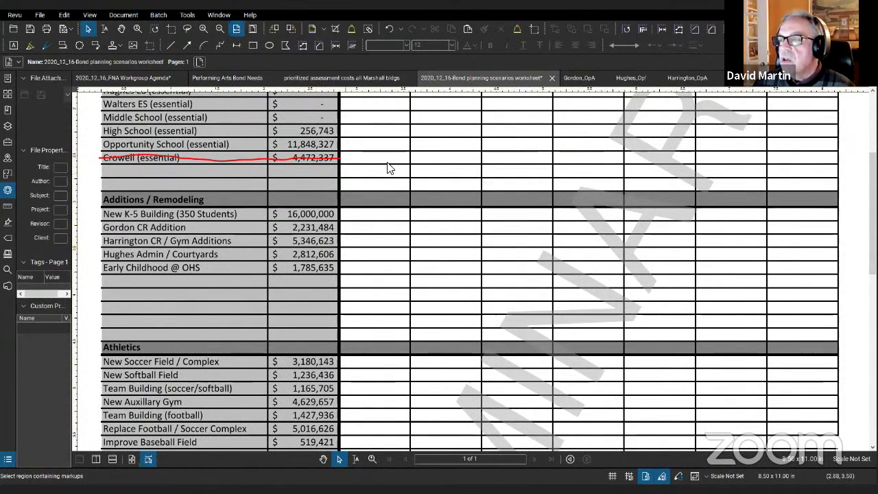
click(46, 48)
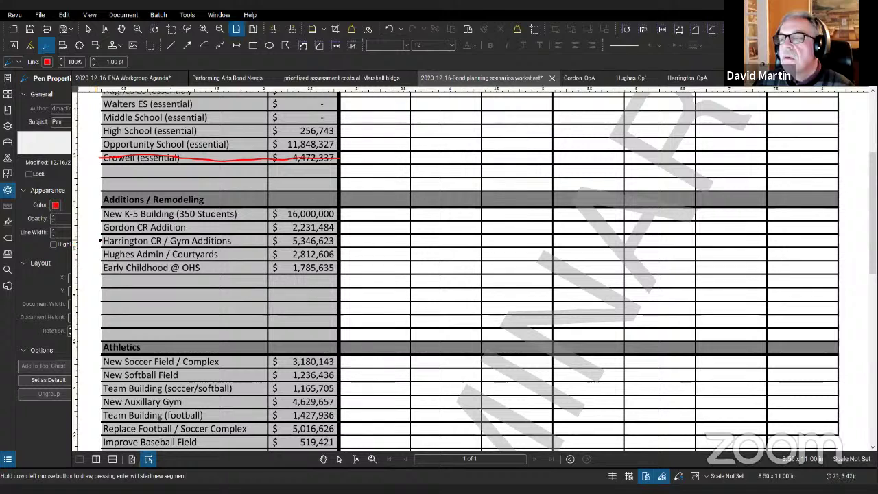
drag(100, 240, 351, 242)
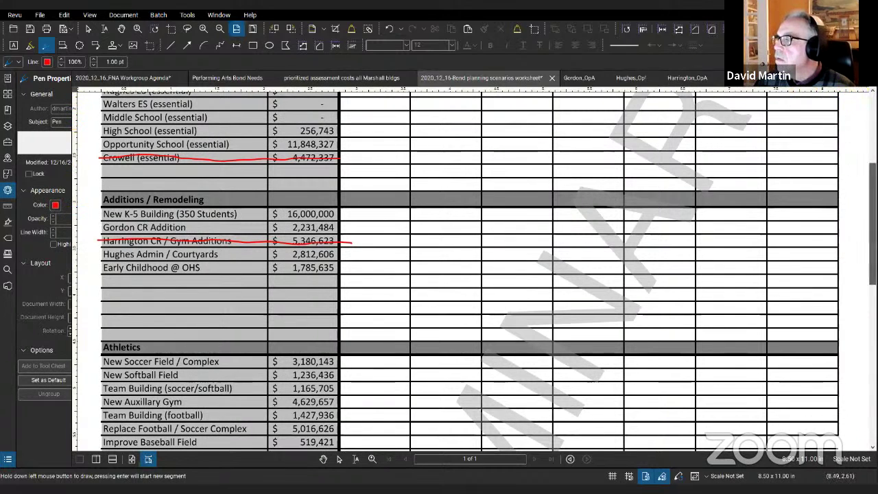
- Strike out the Harrington ES row under Furniture with a red Pen line and return to the worksheet's Assessment section
drag(873, 168, 872, 283)
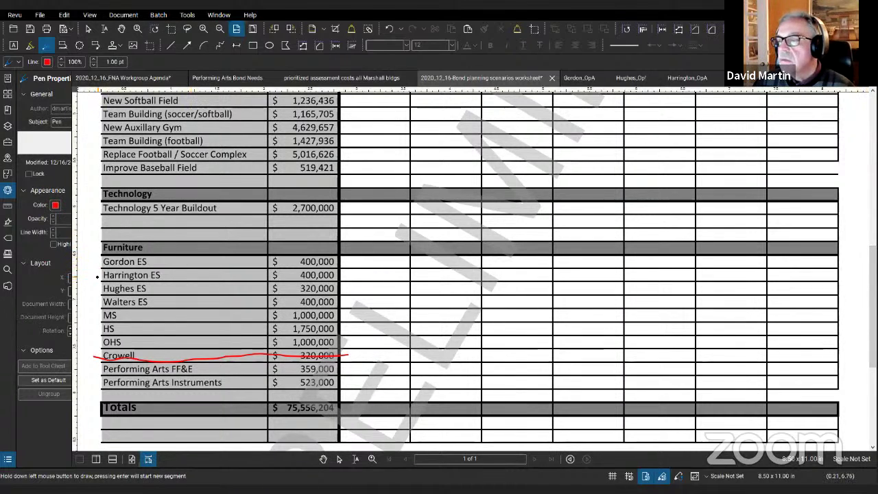
drag(98, 277, 353, 275)
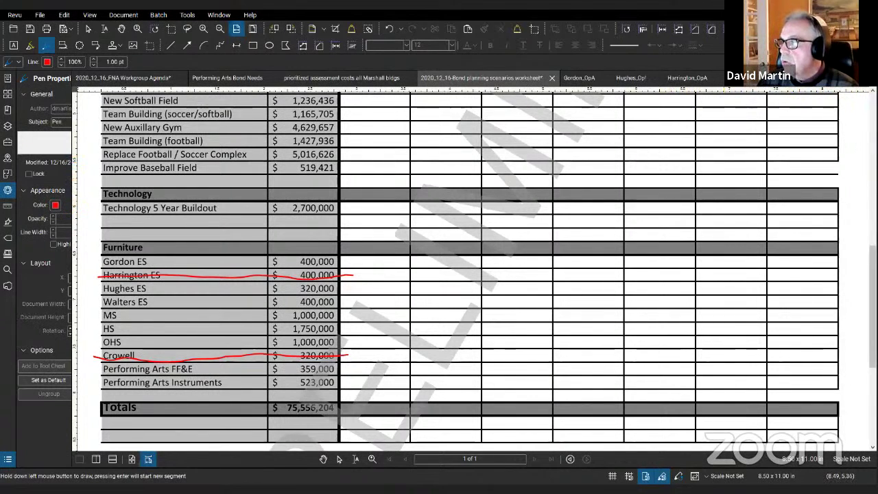
scroll(466, 271, up, 10)
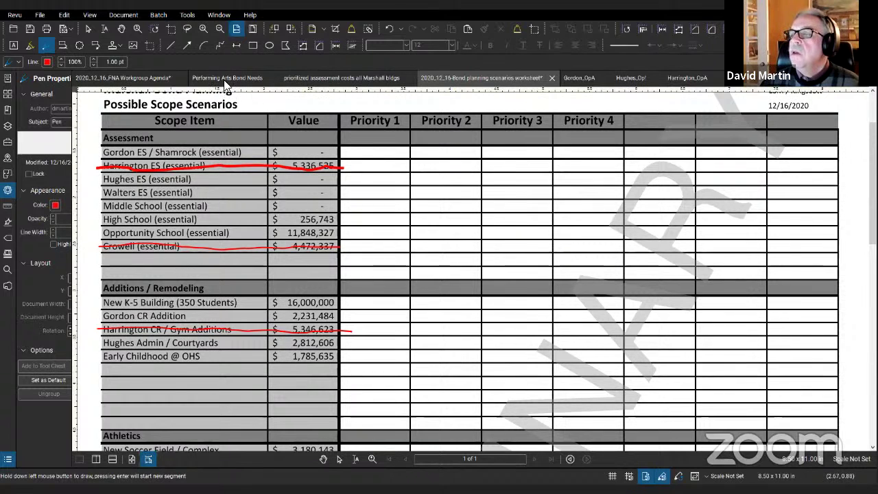
- Strike out items h and a under Prioritization Work in the FNA workgroup agenda with red 1.00 pt Pen lines
click(113, 79)
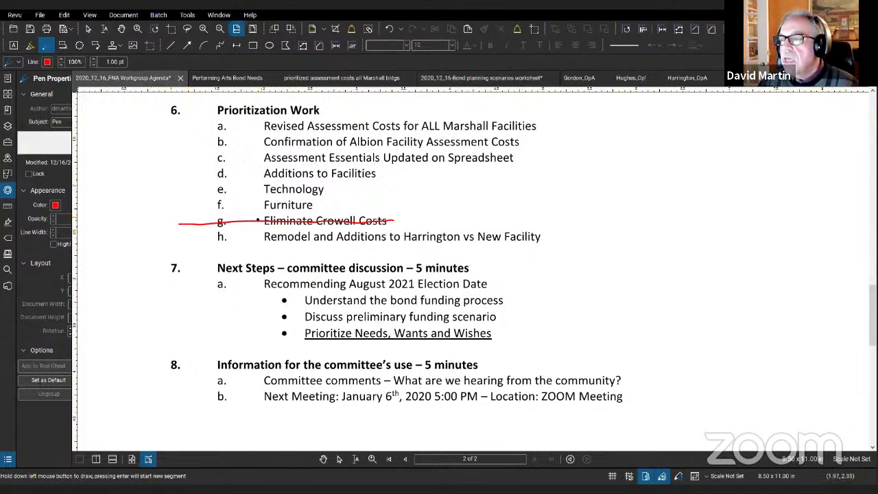
drag(199, 240, 569, 240)
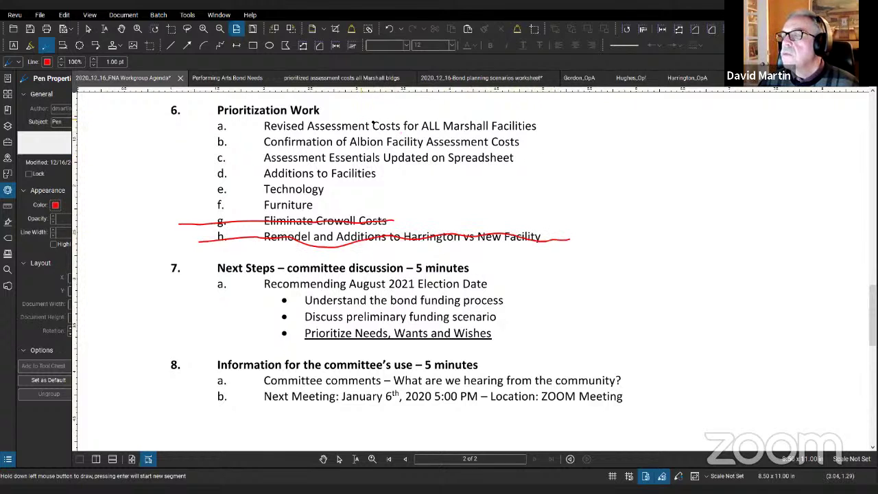
drag(207, 126, 551, 127)
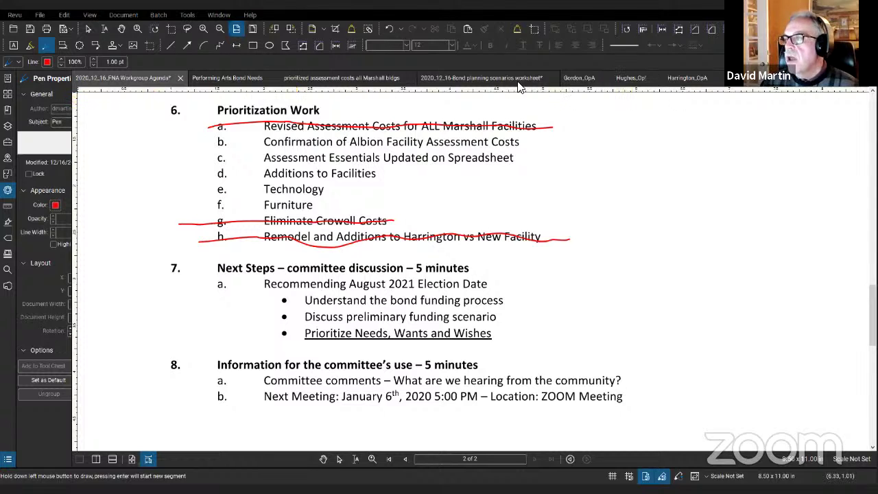
- Review the bond planning worksheet's scope items from Additions / Remodeling down through Athletics, Technology, Furniture and the Totals row
click(450, 80)
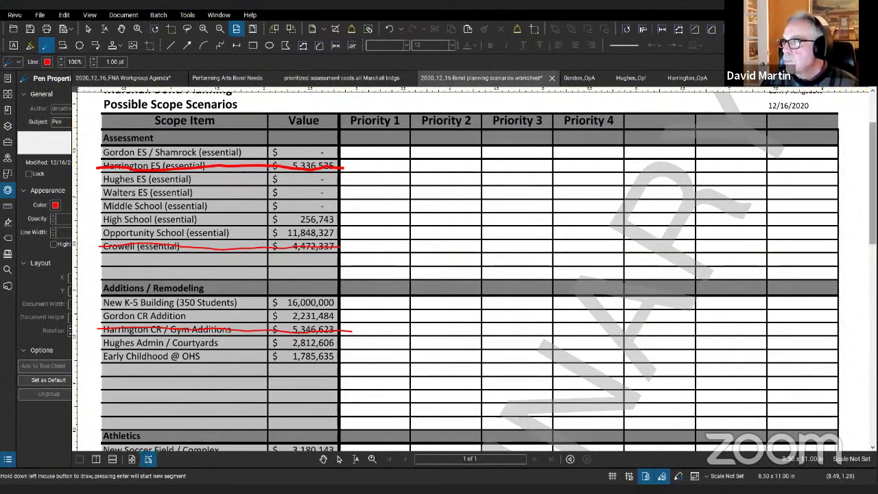
scroll(473, 271, down, 5)
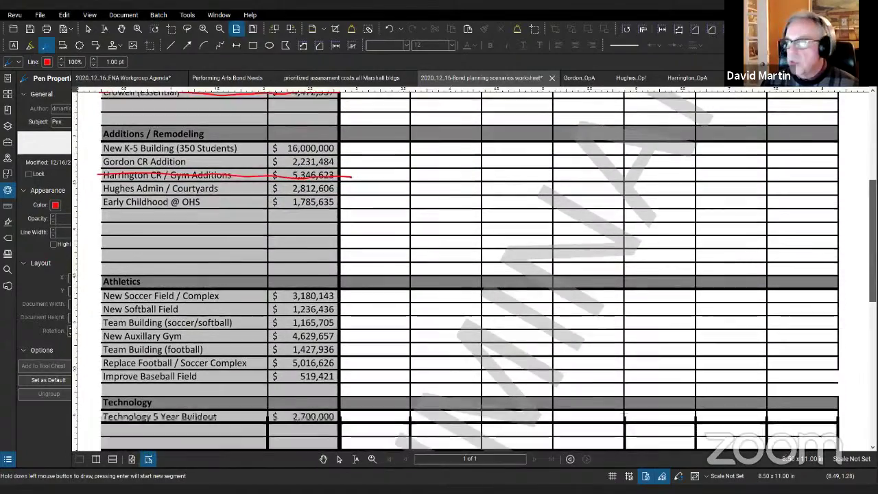
scroll(473, 271, down, 3)
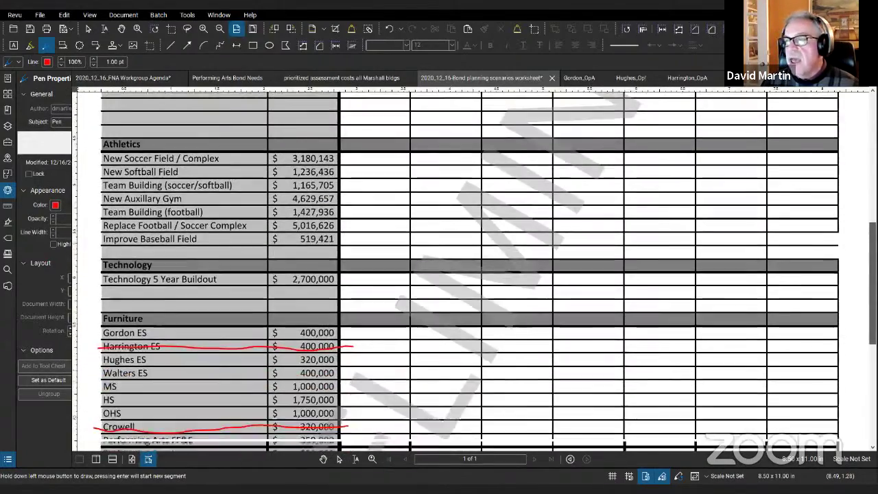
scroll(474, 271, down, 1)
scroll(473, 271, down, 1)
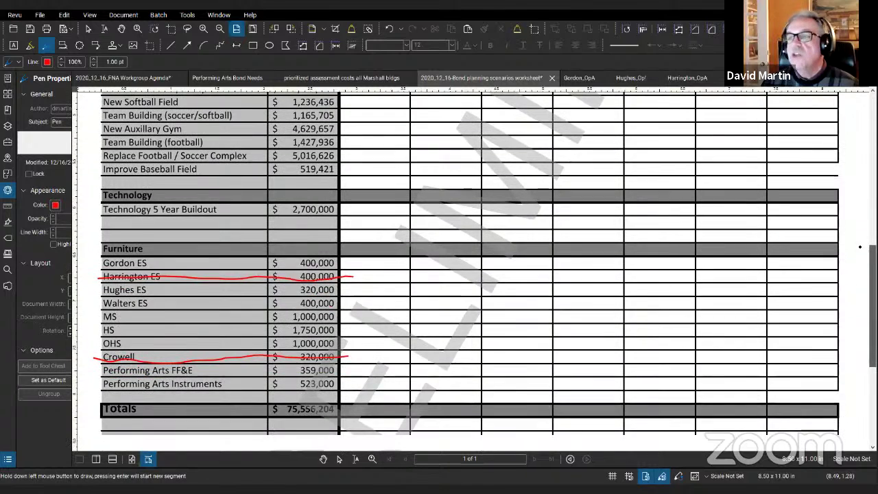
scroll(860, 246, up, 1)
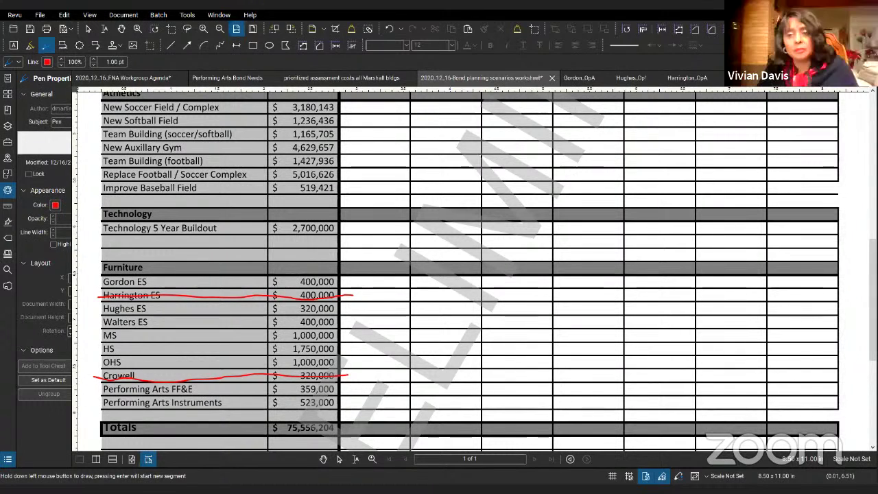
- Leave the Pen tool in the workgroup agenda and review the guiding principles, the prioritization ranking scale and the Prioritization Work items
click(130, 80)
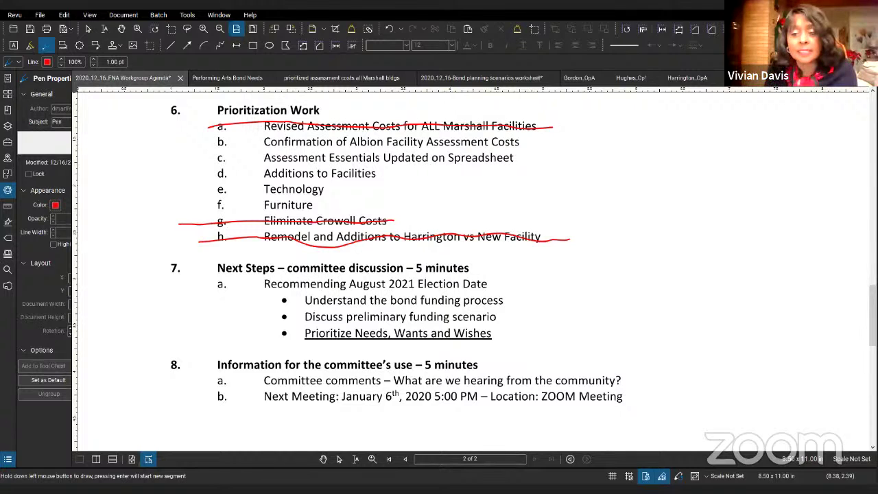
key(Escape)
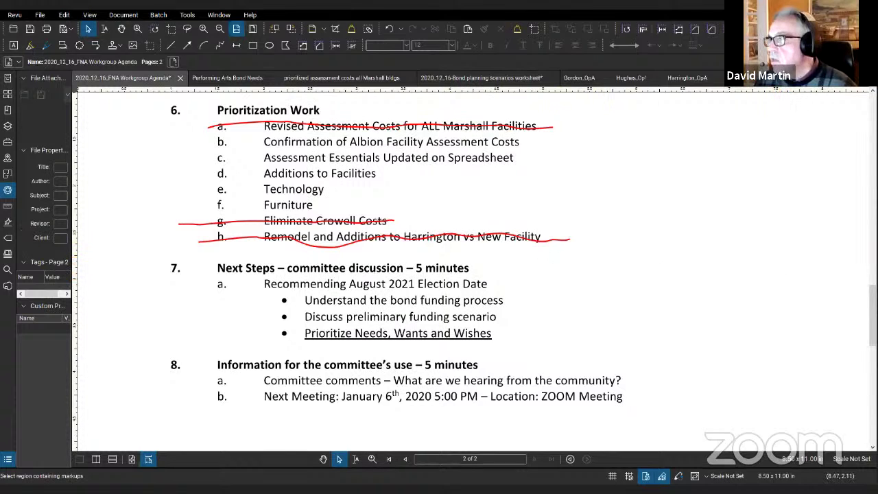
scroll(850, 312, up, 5)
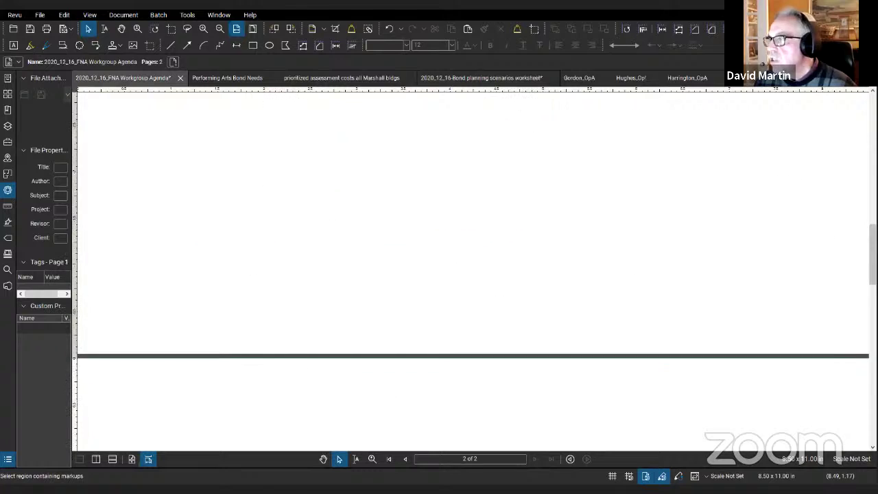
scroll(473, 271, up, 10)
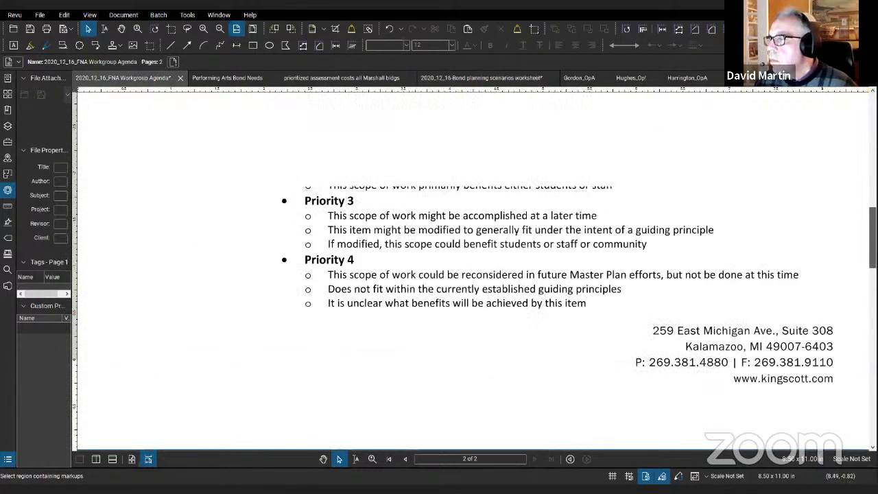
scroll(473, 271, down, 1)
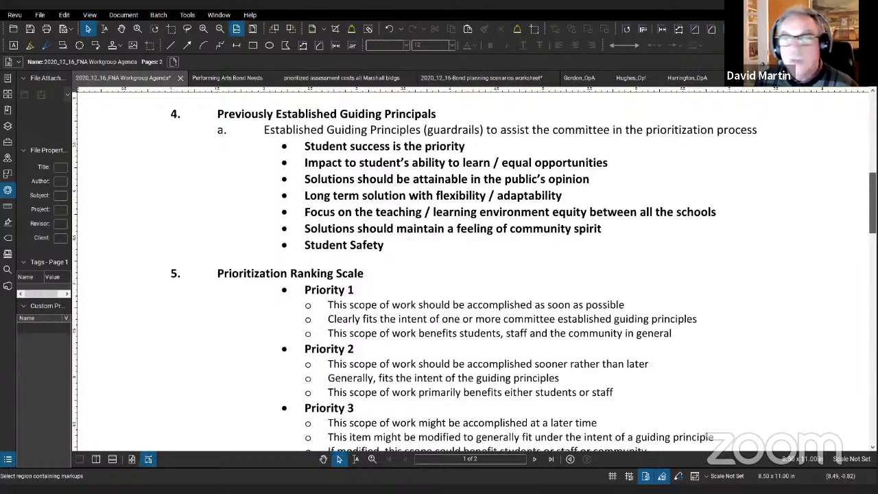
scroll(474, 271, down, 1)
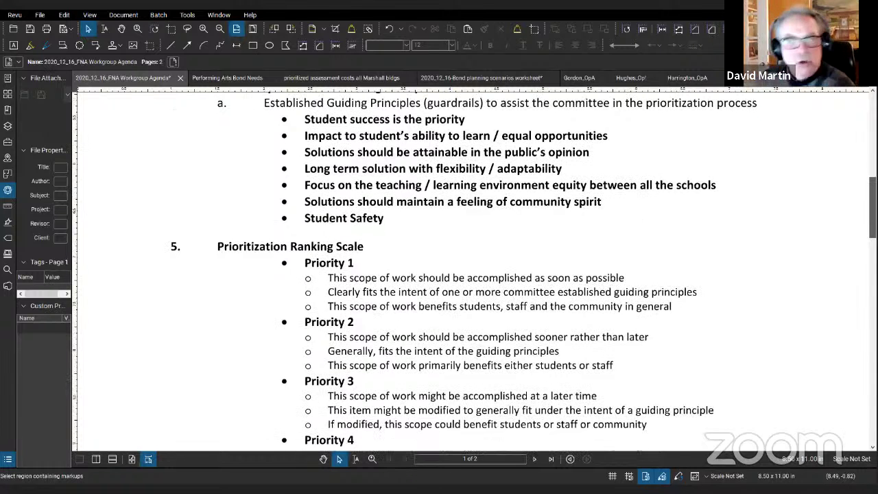
scroll(473, 271, down, 5)
scroll(473, 270, up, 1)
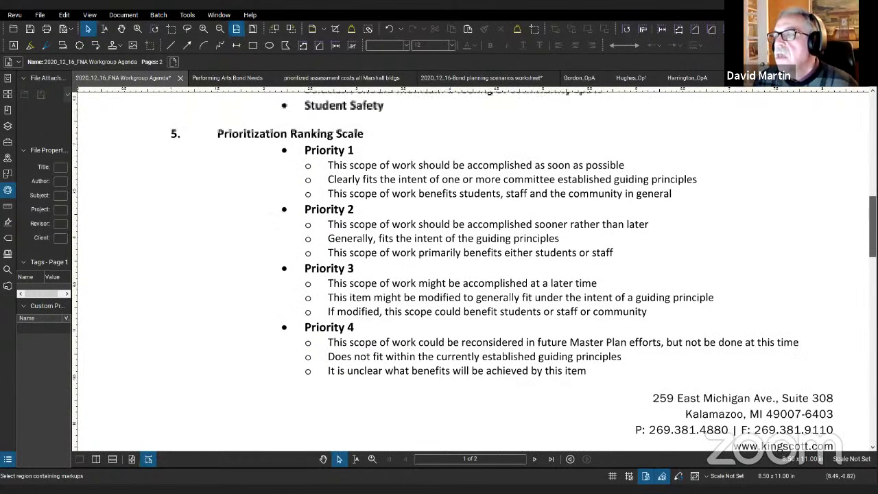
scroll(473, 271, down, 1)
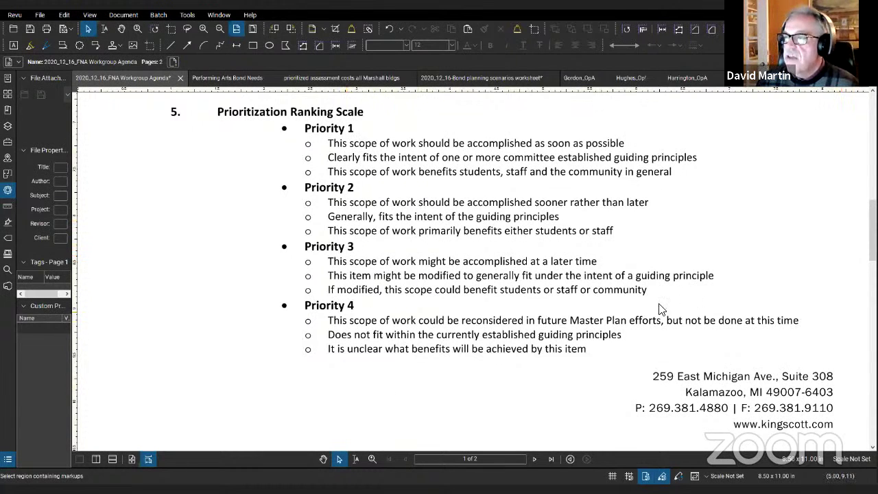
drag(873, 230, 872, 300)
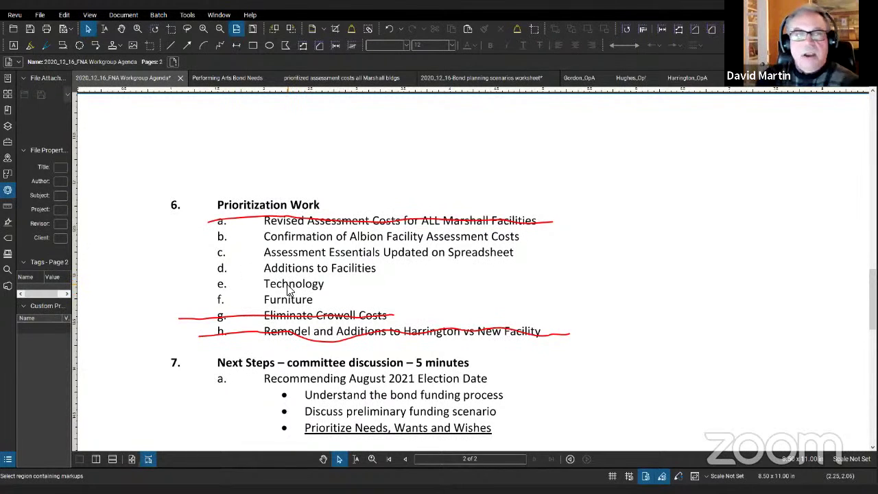
- Delete the red strikeout lines from the Harrington ES and Crowell rows under Furniture in the bond planning worksheet
click(469, 79)
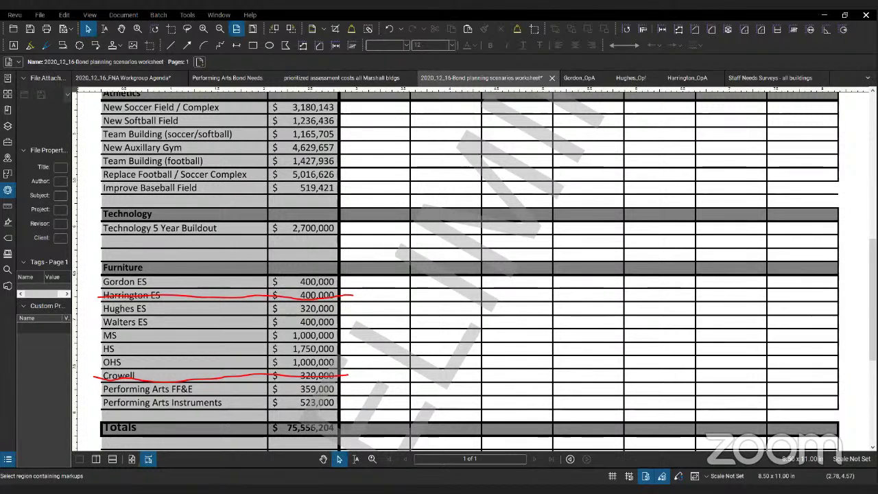
click(214, 298)
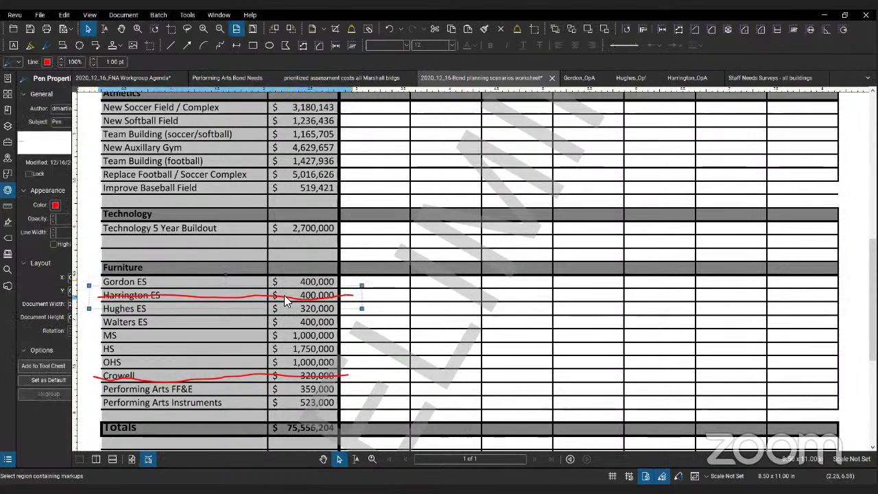
key(Delete)
click(250, 376)
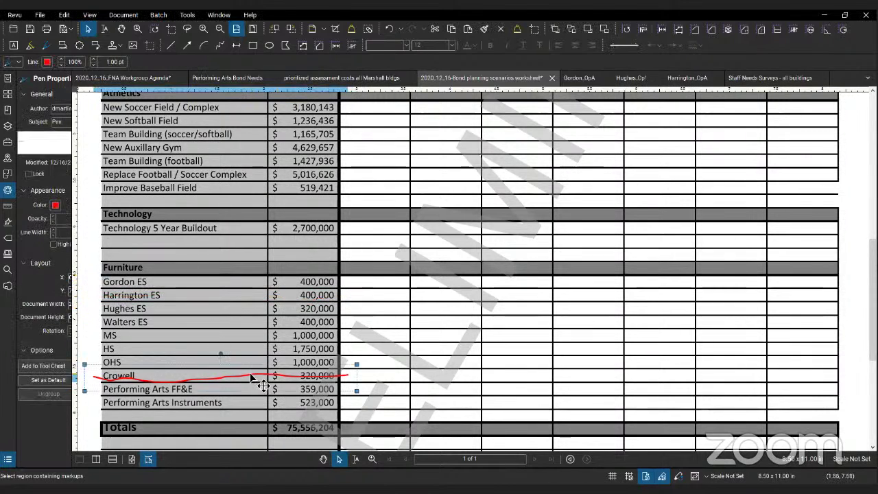
key(Delete)
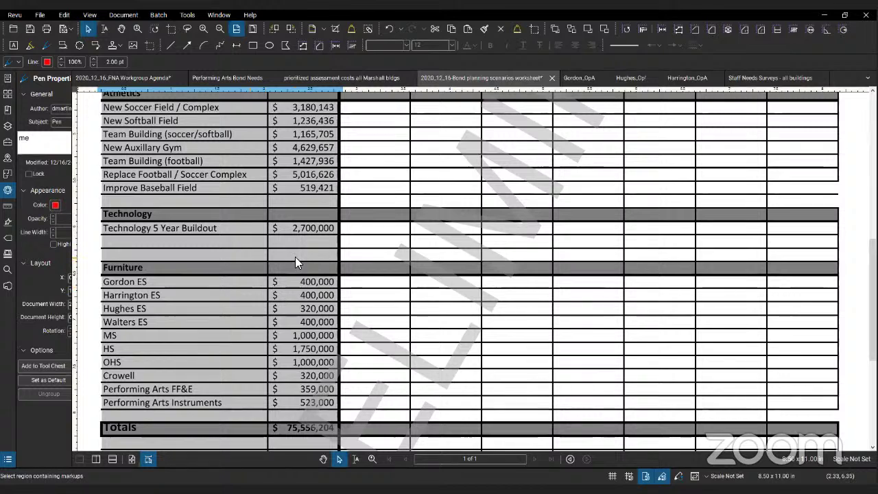
- Delete the red strikeout lines from the Harrington ES and Crowell rows under Assessment and the Harrington CR / Gym Additions row
scroll(295, 256, up, 5)
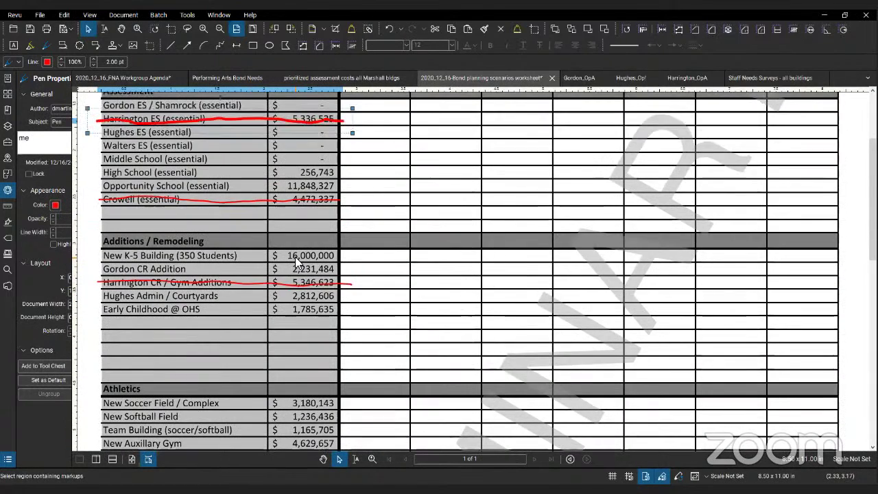
scroll(295, 257, up, 2)
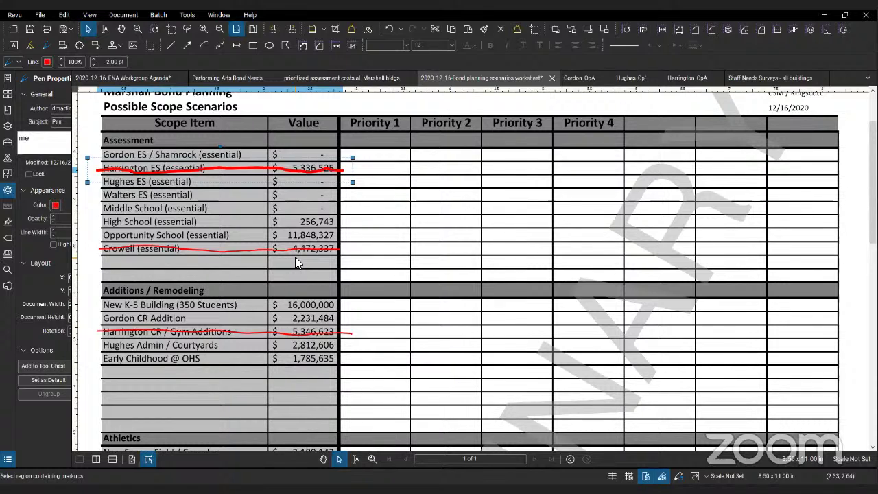
key(Delete)
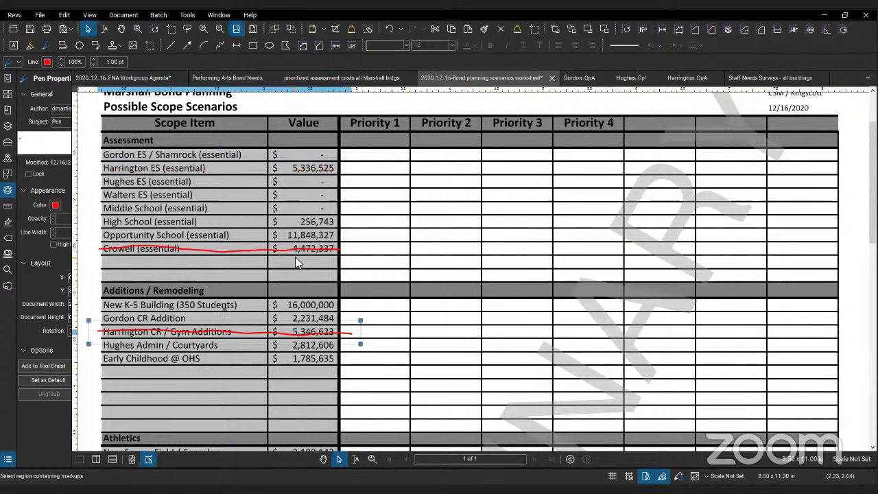
key(Delete)
key(Delete)
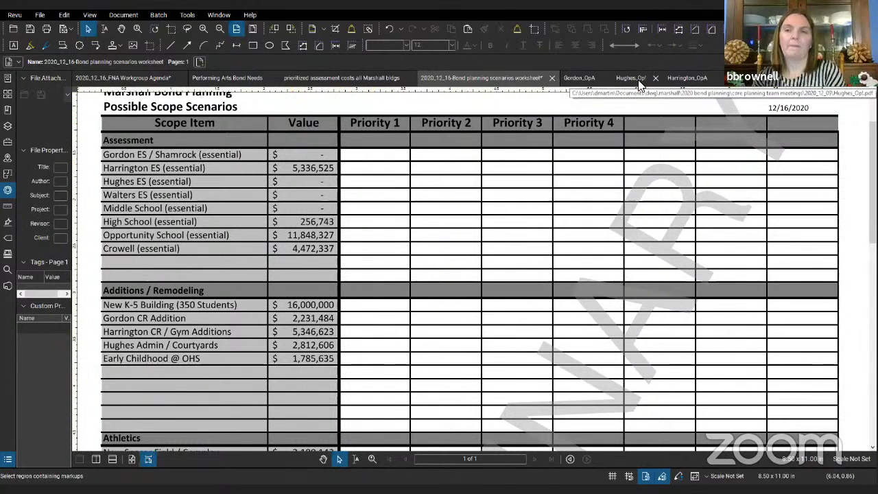
- Preview the Hughes option floor plan document from the bond planning worksheet
mouse_move(638, 82)
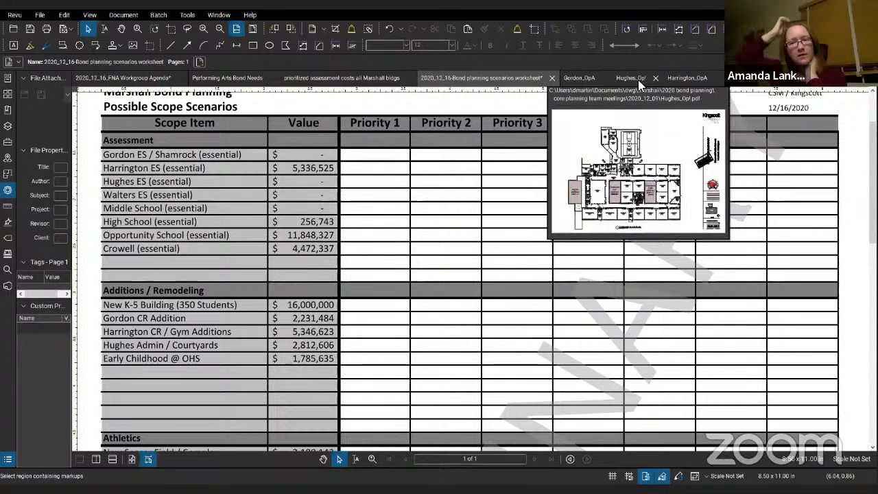